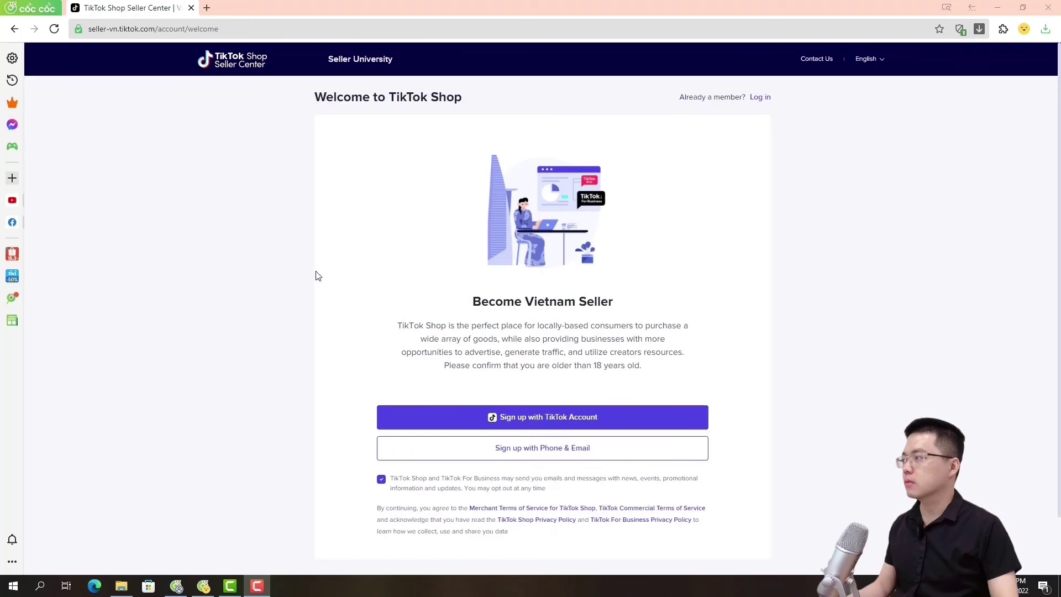
left_click(238, 29)
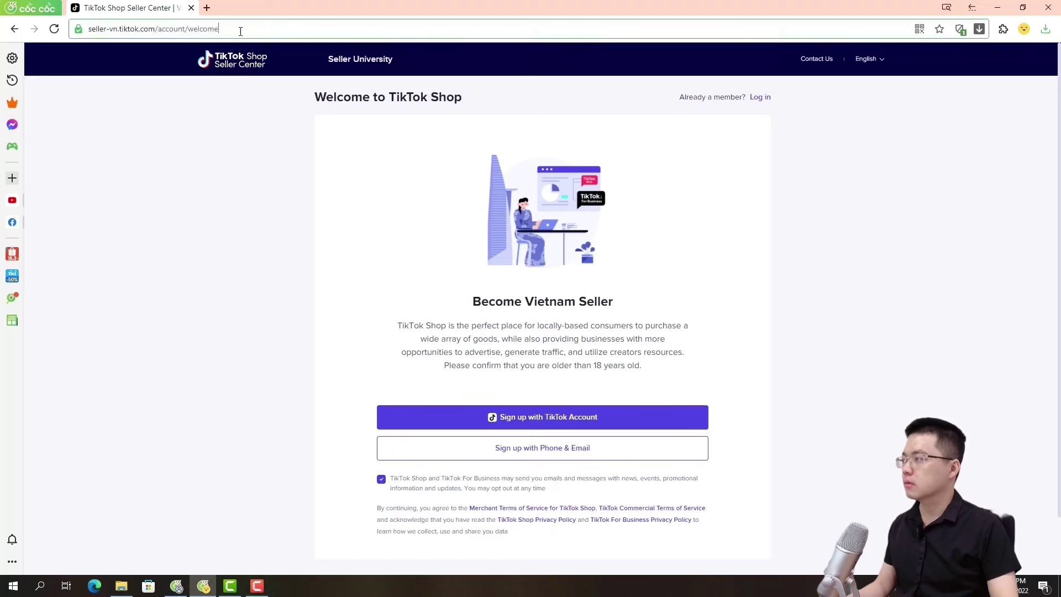
left_click(286, 29)
left_click_drag(310, 31, 93, 31)
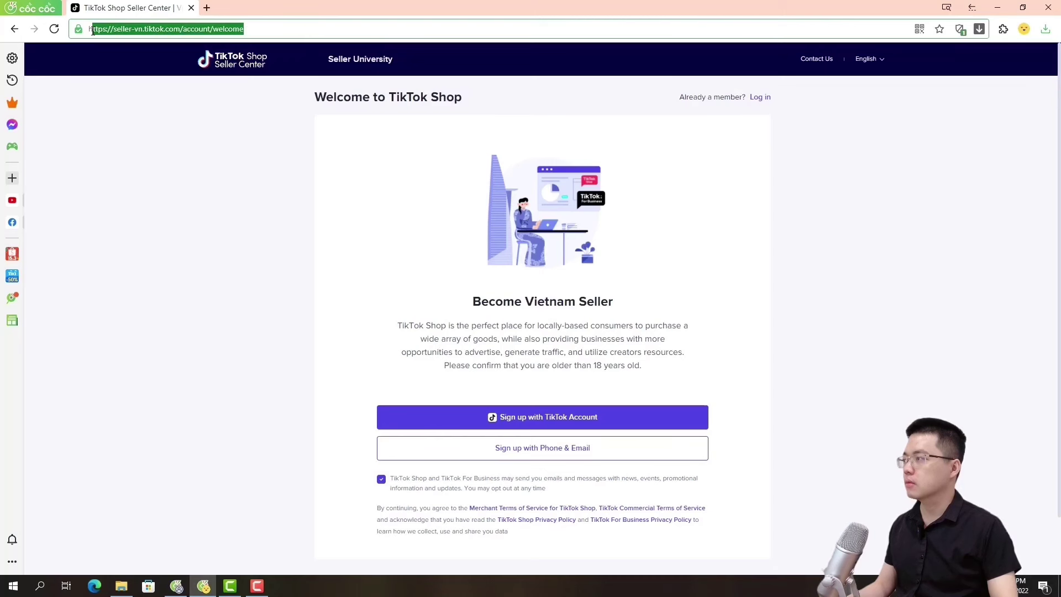
left_click(296, 34)
left_click_drag(275, 27, 80, 29)
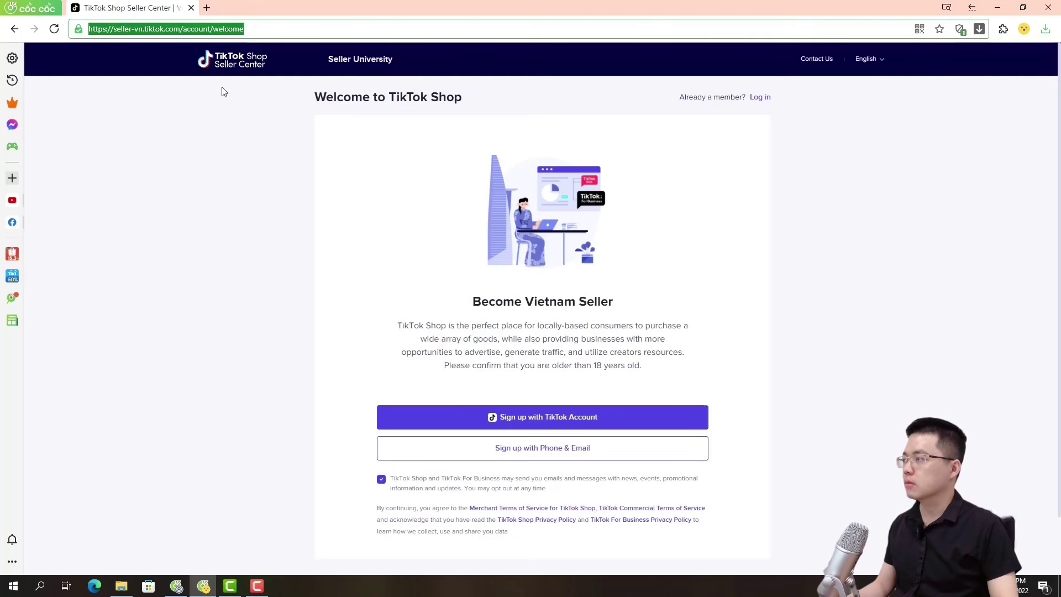
left_click(277, 30)
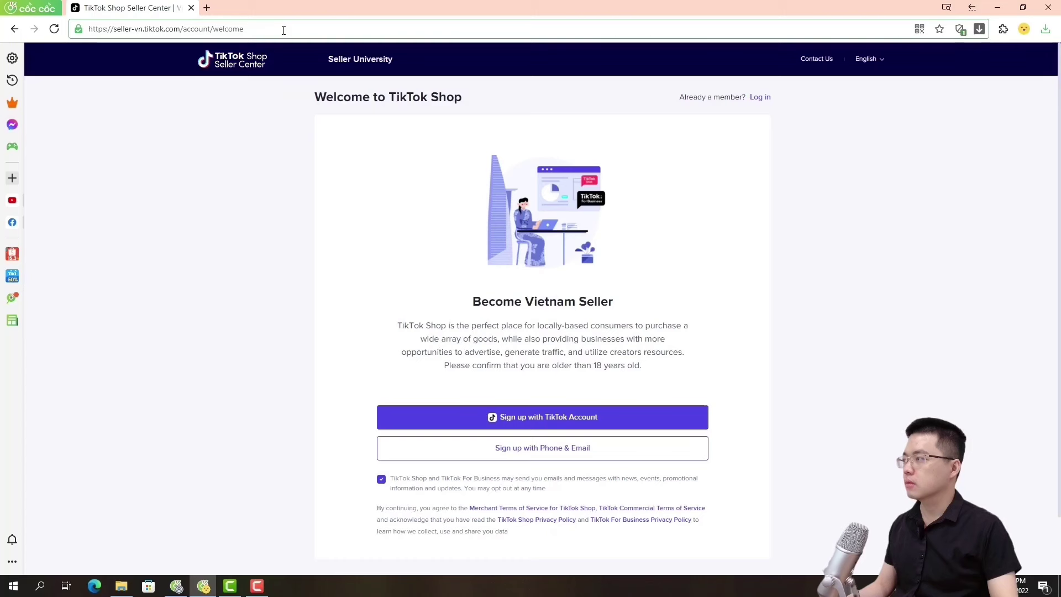
left_click(248, 126)
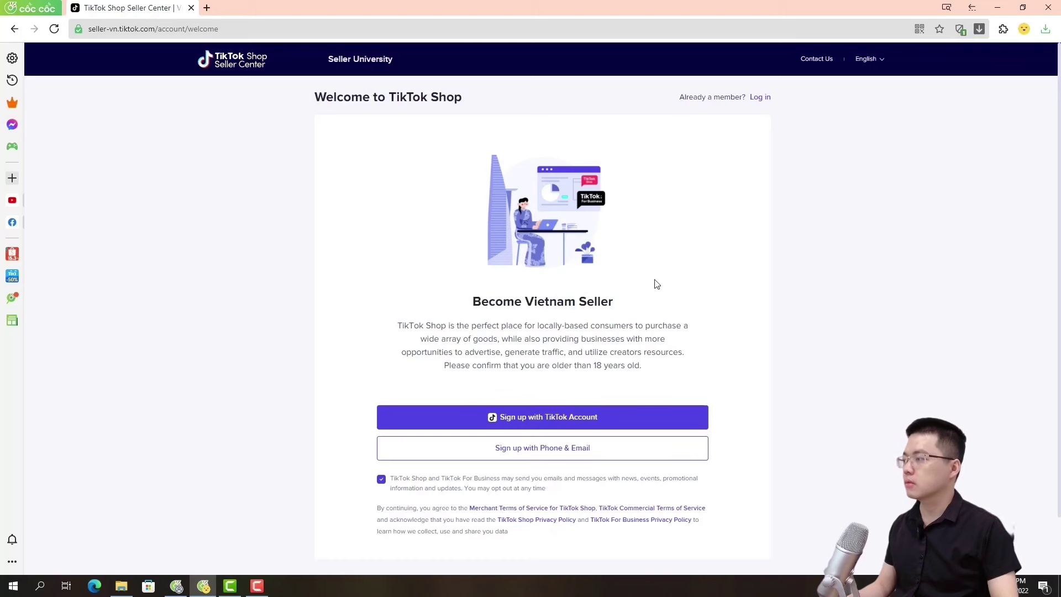
Step: Sign up as a seller with a TikTok account, choosing phone / email / TikTok ID login, and authorize TikTok Shop
left_click(553, 421)
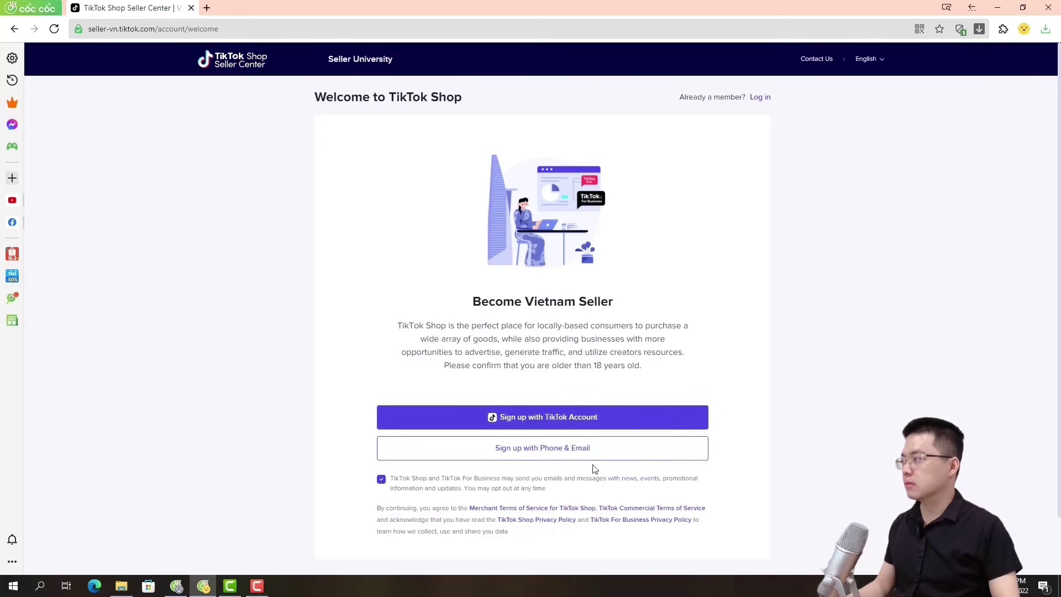
left_click(540, 455)
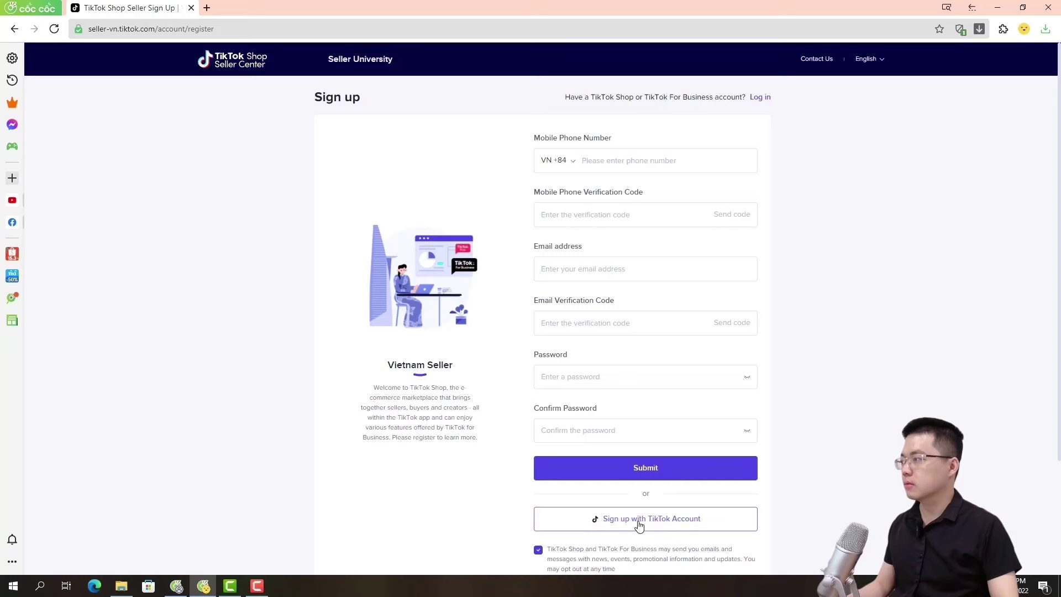
left_click(659, 527)
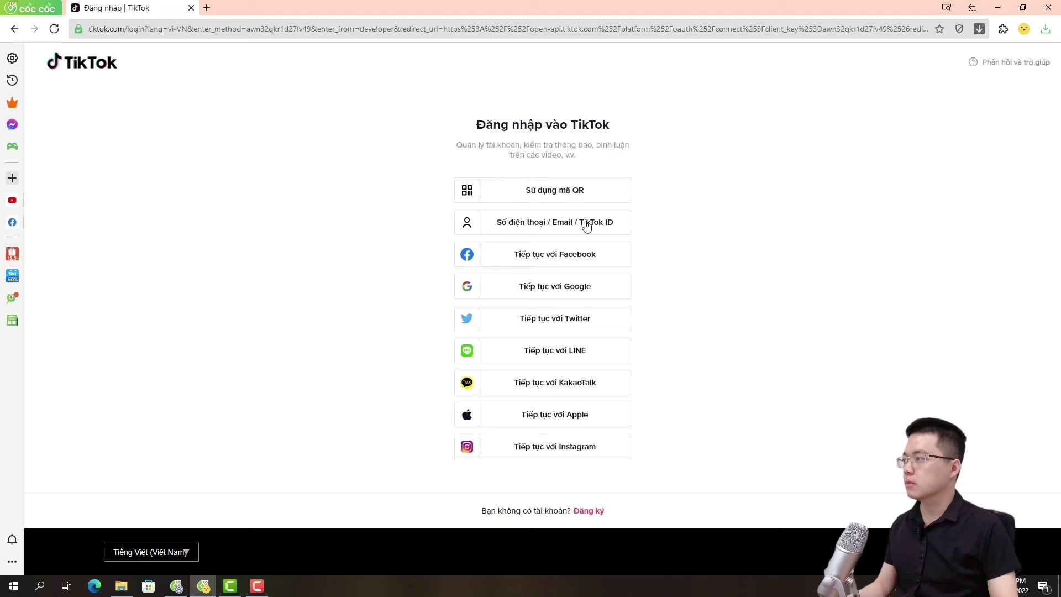
left_click(554, 224)
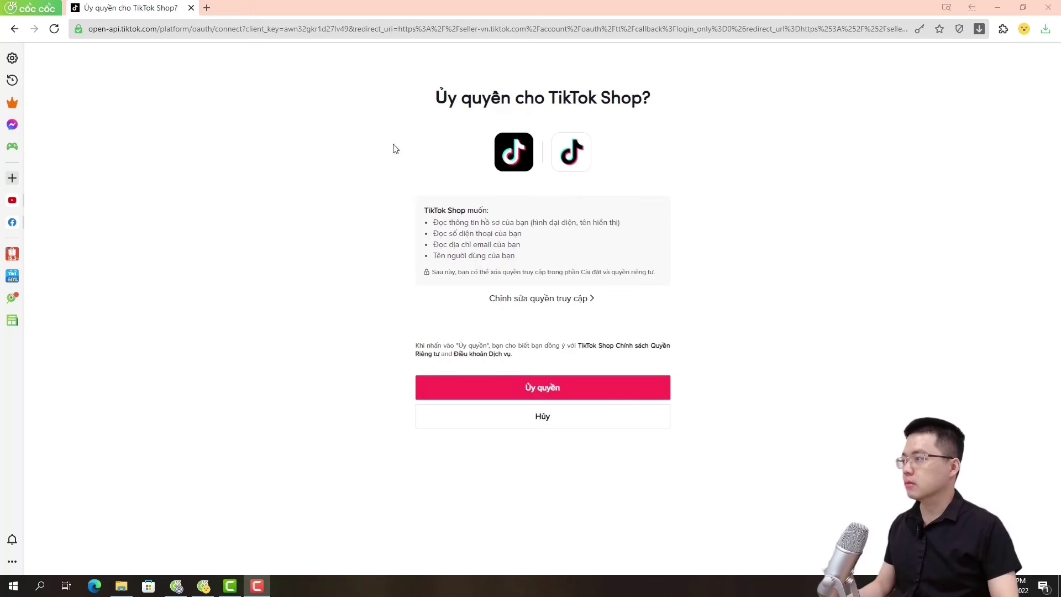
left_click(554, 390)
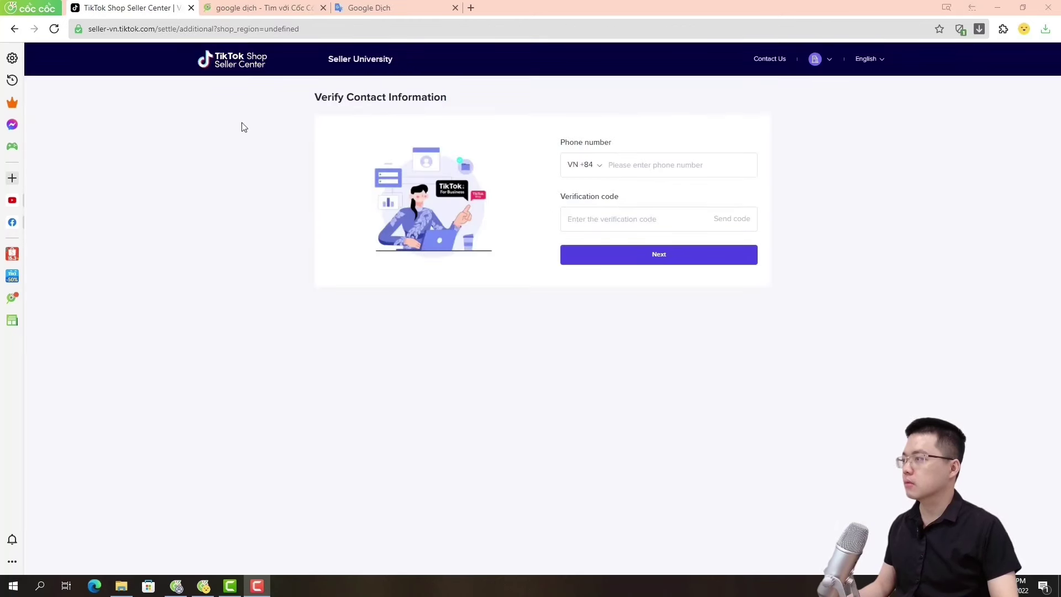
Step: Enter the phone number and verification code in the contact information form and submit it
left_click(650, 166)
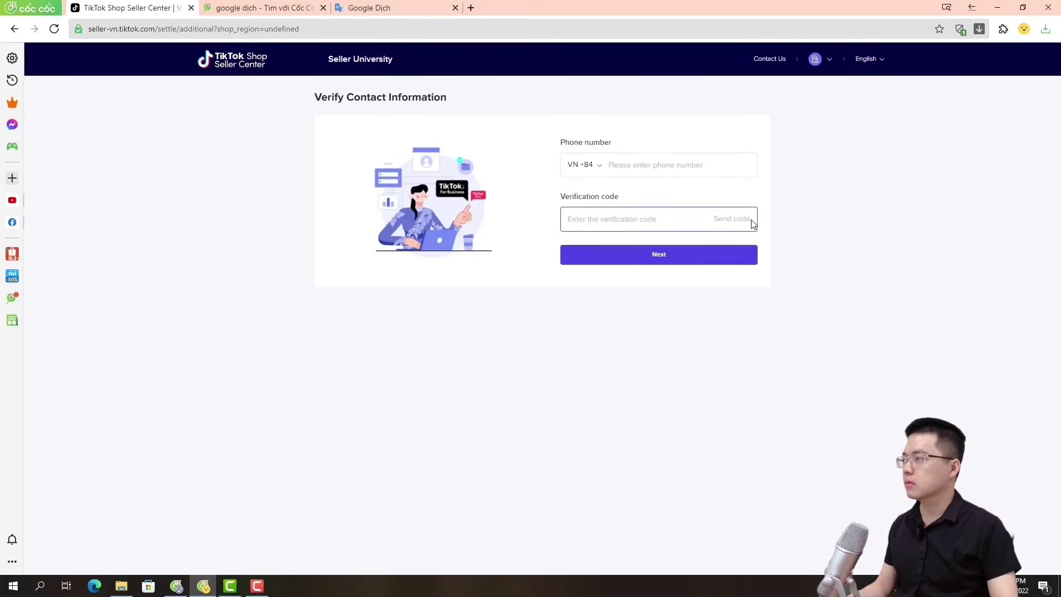
left_click(650, 213)
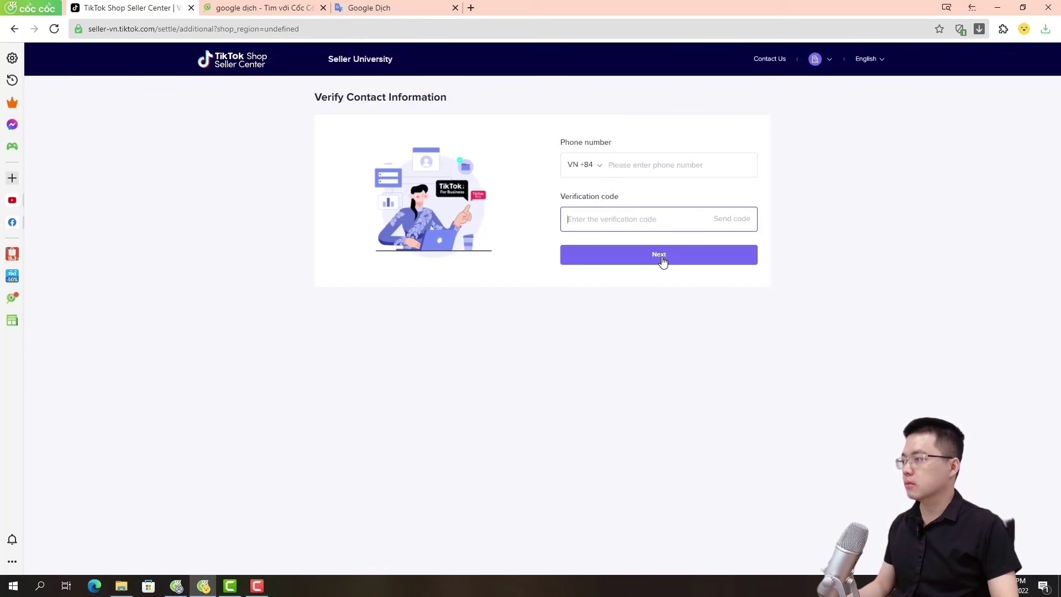
left_click(661, 255)
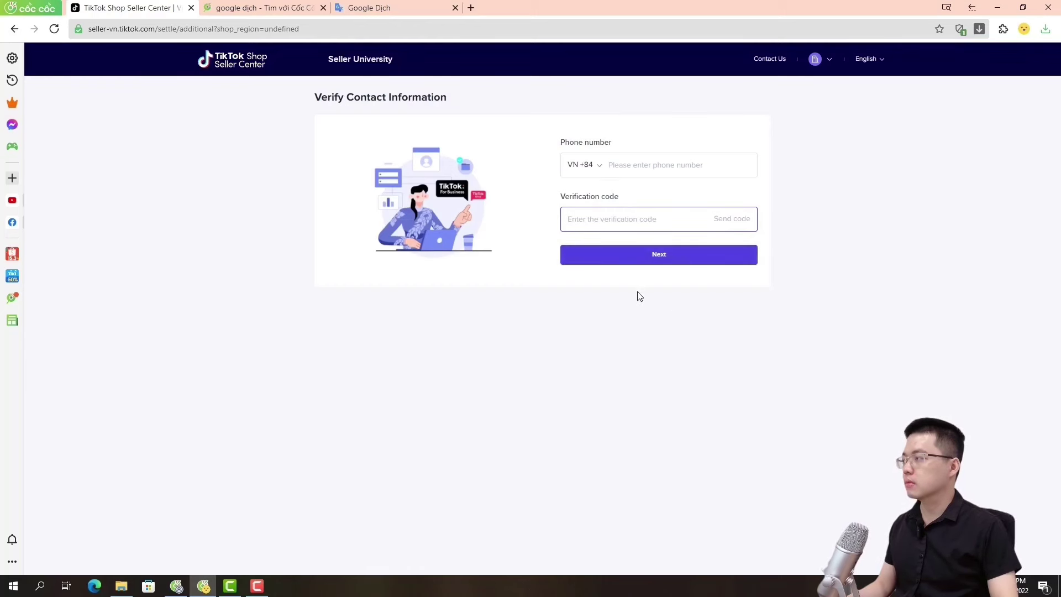
left_click(642, 256)
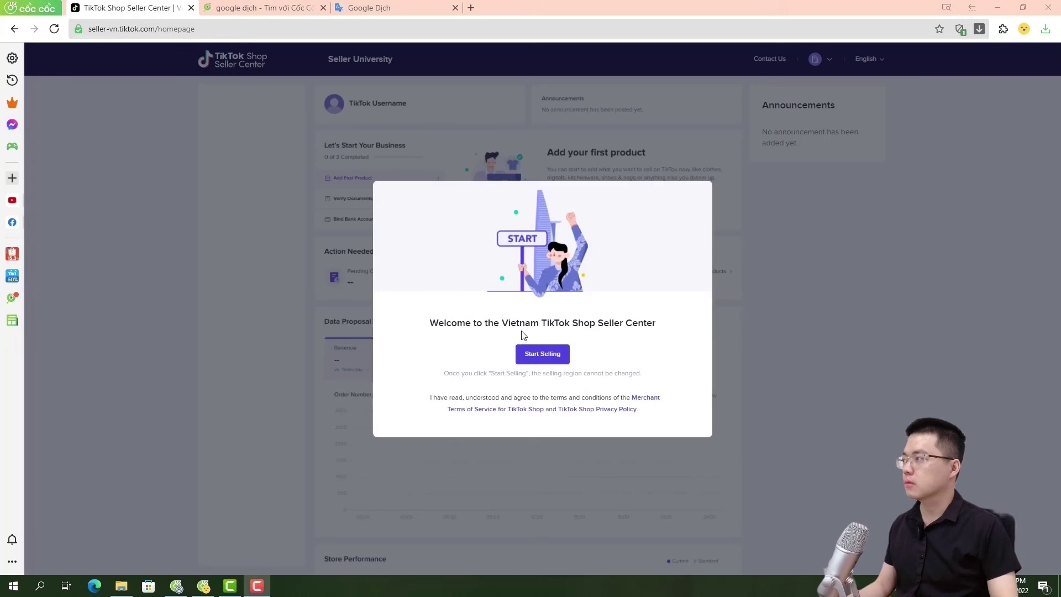
Step: Start selling in the Vietnam Seller Center, dismiss the first-product tip and switch the interface language to Tiếng Việt
left_click(551, 361)
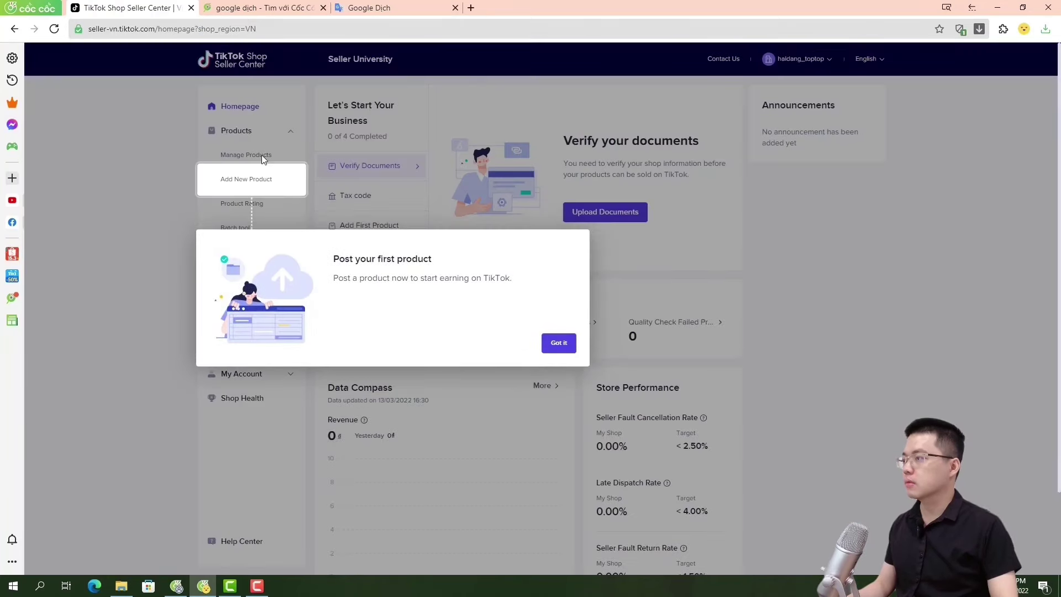
left_click(559, 344)
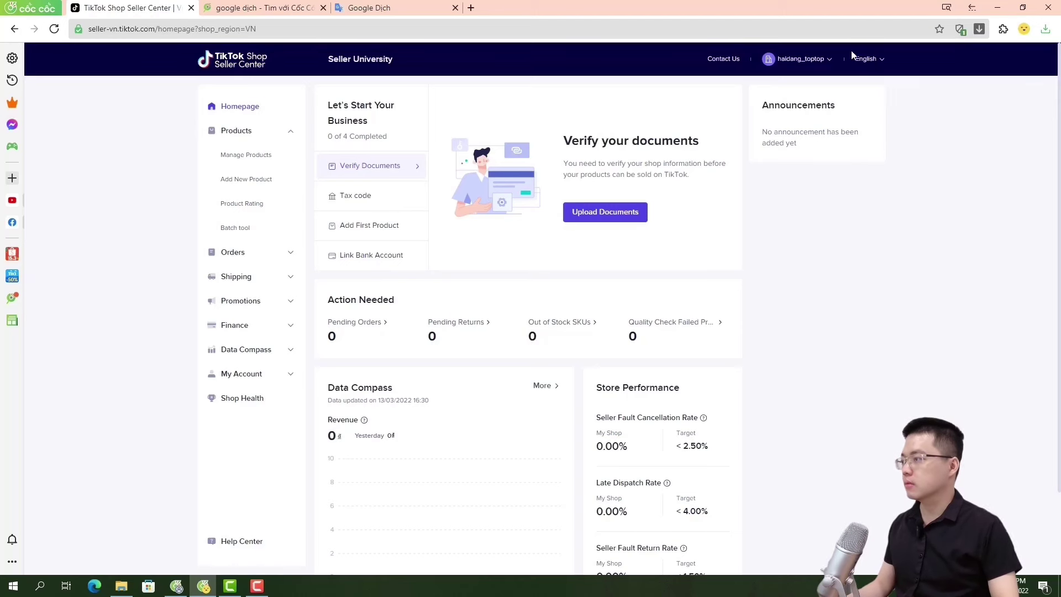
left_click(865, 59)
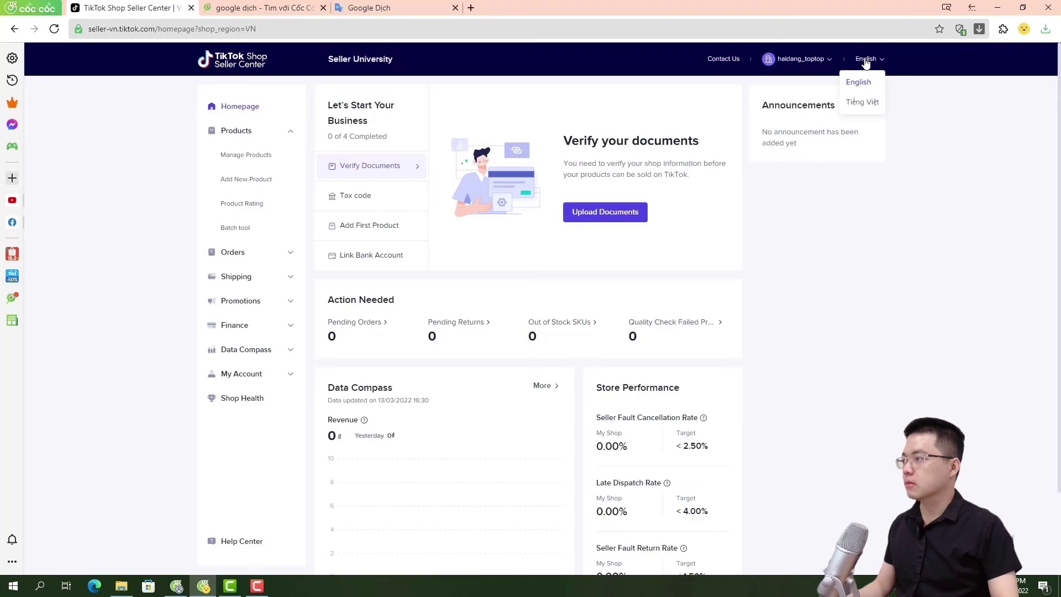
left_click(864, 103)
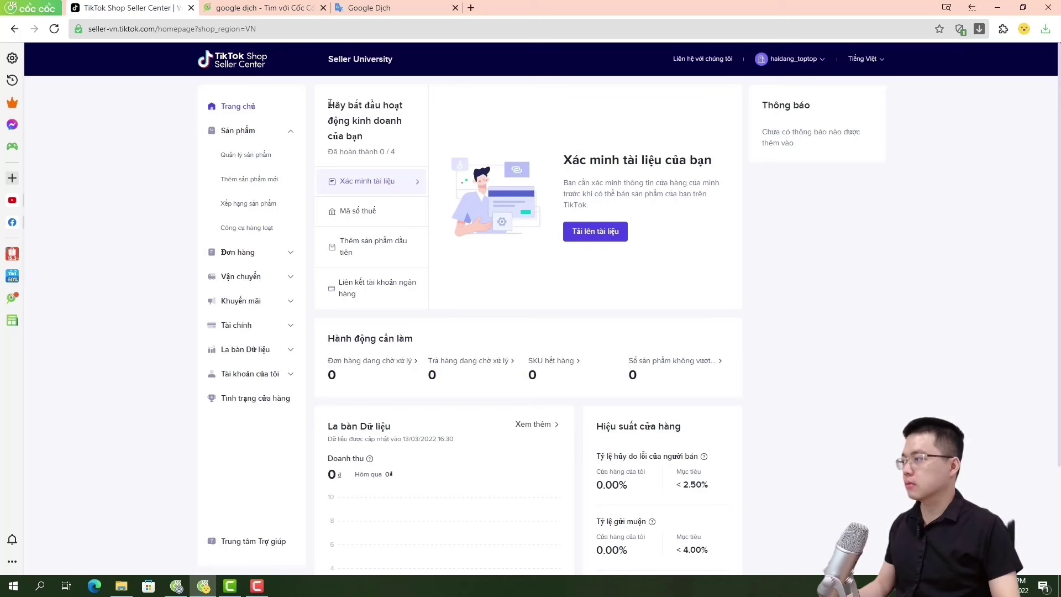
Step: Open the document upload form for verifying the shop information
left_click_drag(330, 104, 405, 137)
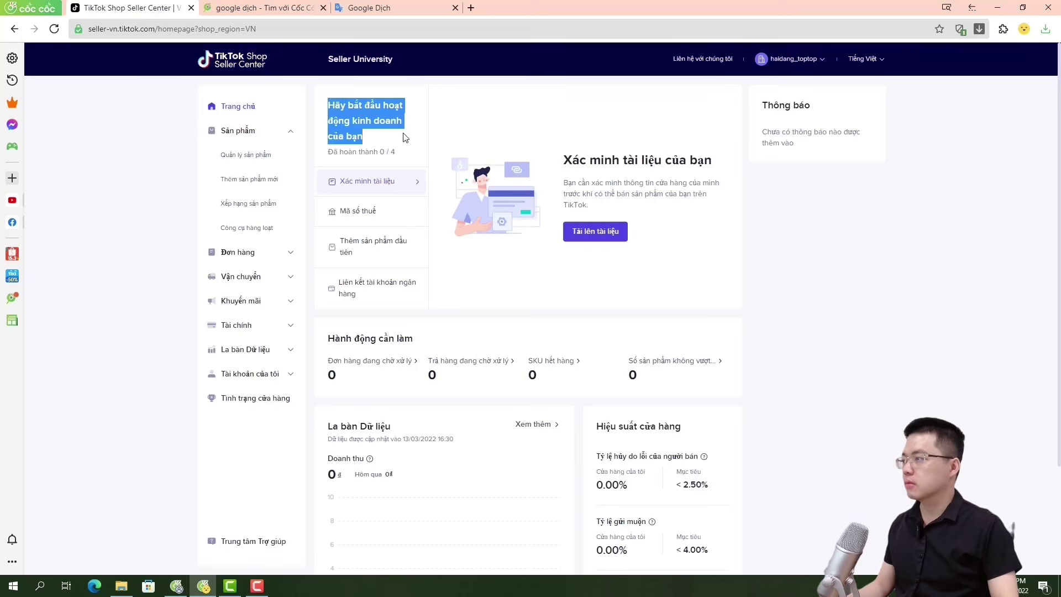
left_click(378, 141)
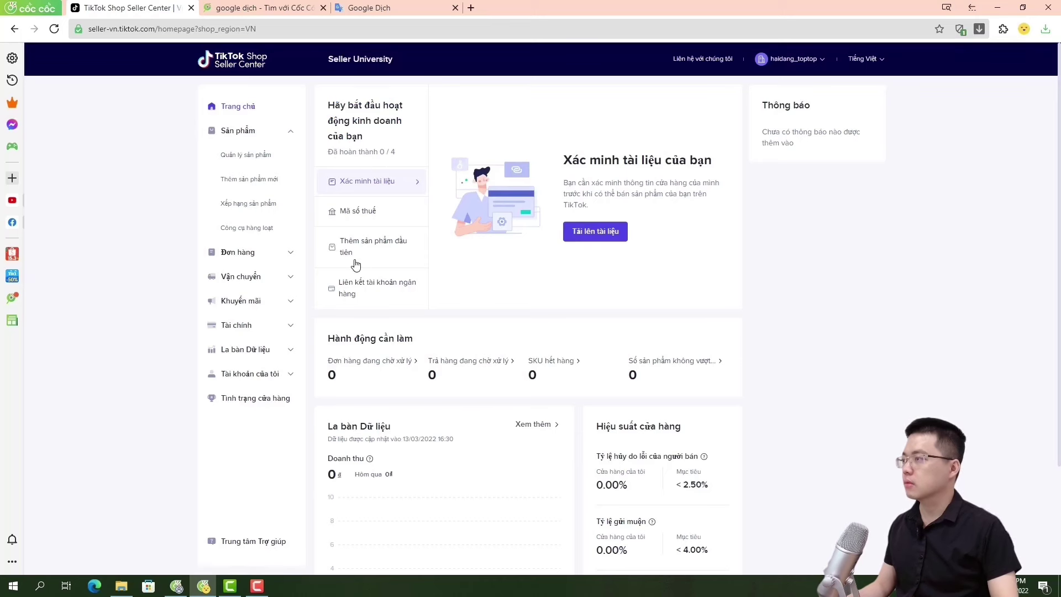
left_click(596, 237)
left_click(602, 238)
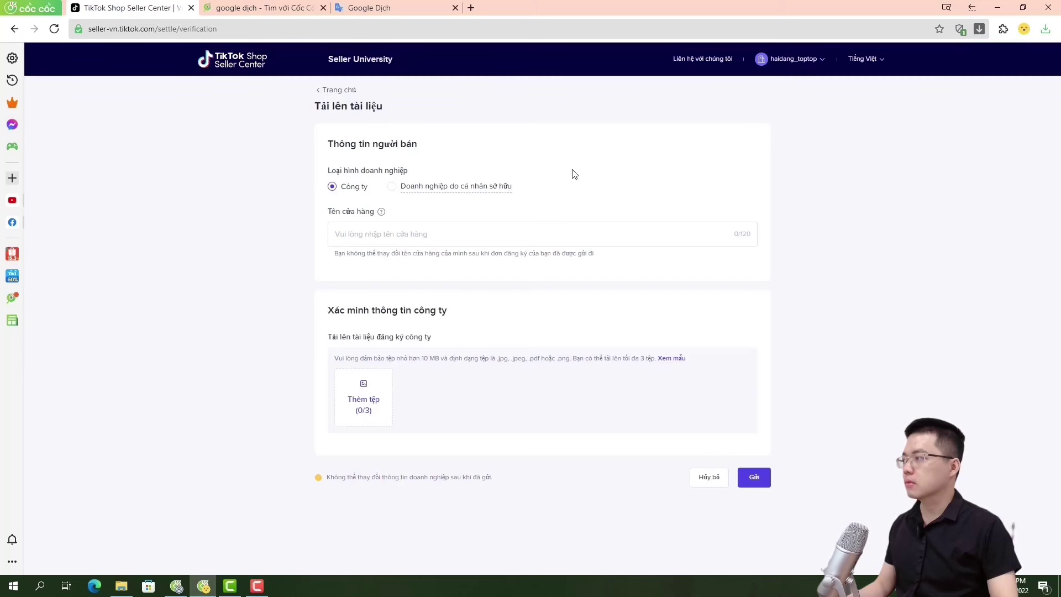
Step: Set the business type to individually owned (Doanh nghiệp do cá nhân sở hữu) and enter HADALA STORE as the shop name
left_click(391, 186)
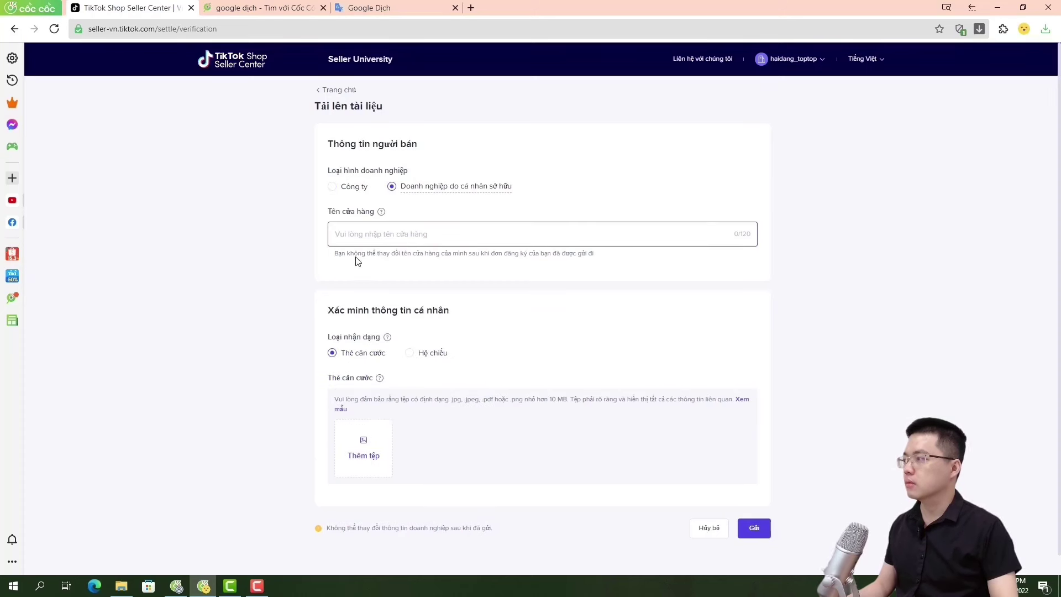
left_click(336, 255)
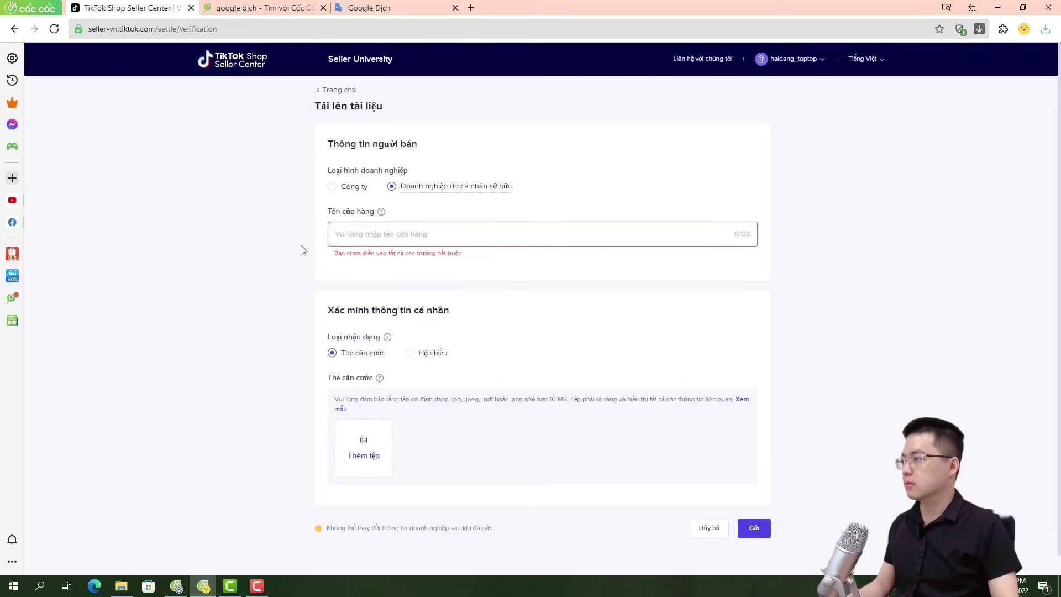
left_click(403, 234)
type("ha")
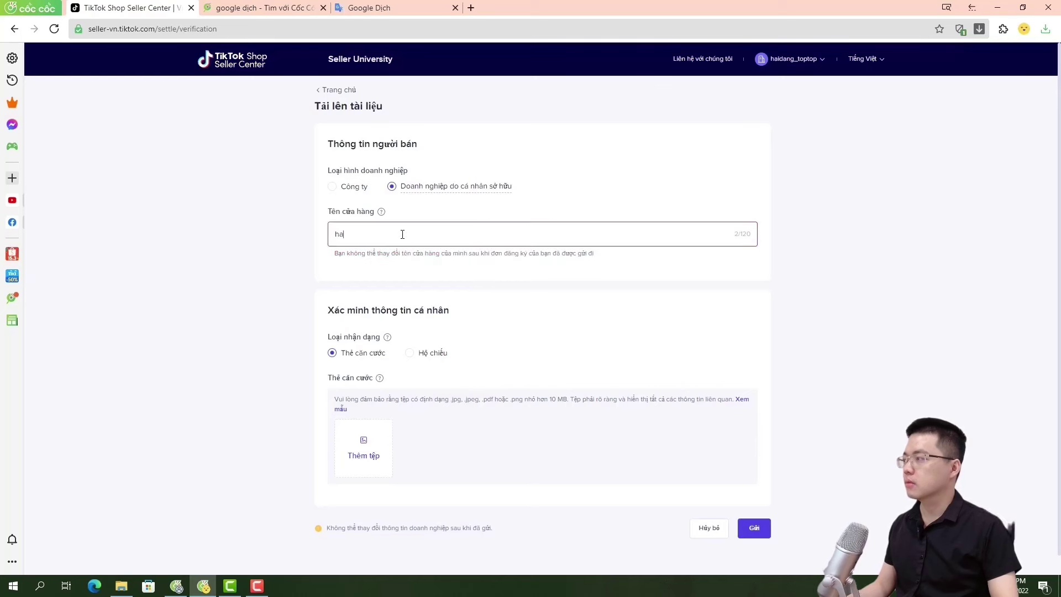
key("BackSpace")
key("BackSpace")
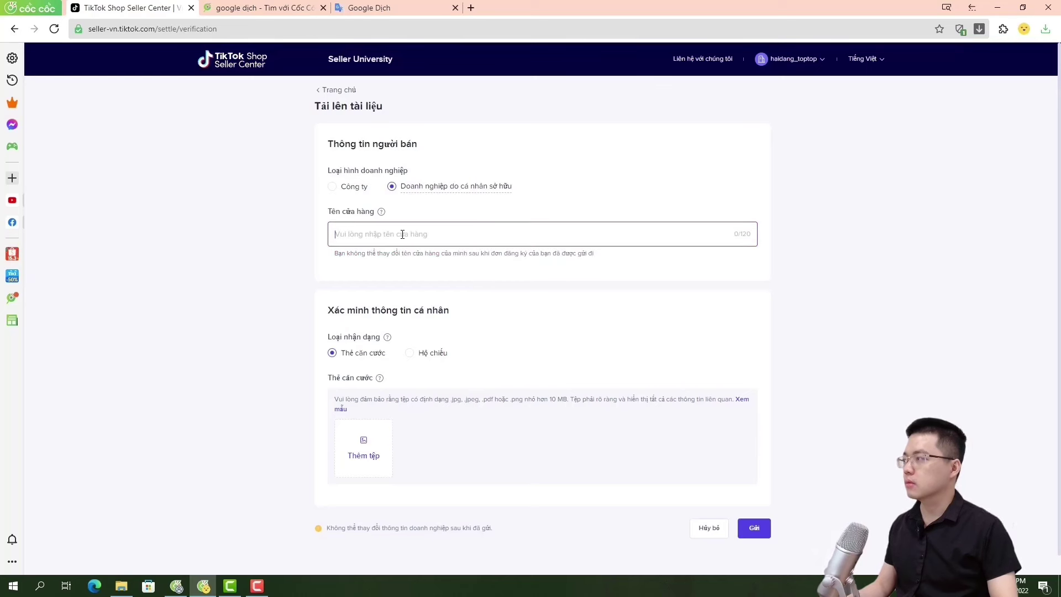
type("HADA")
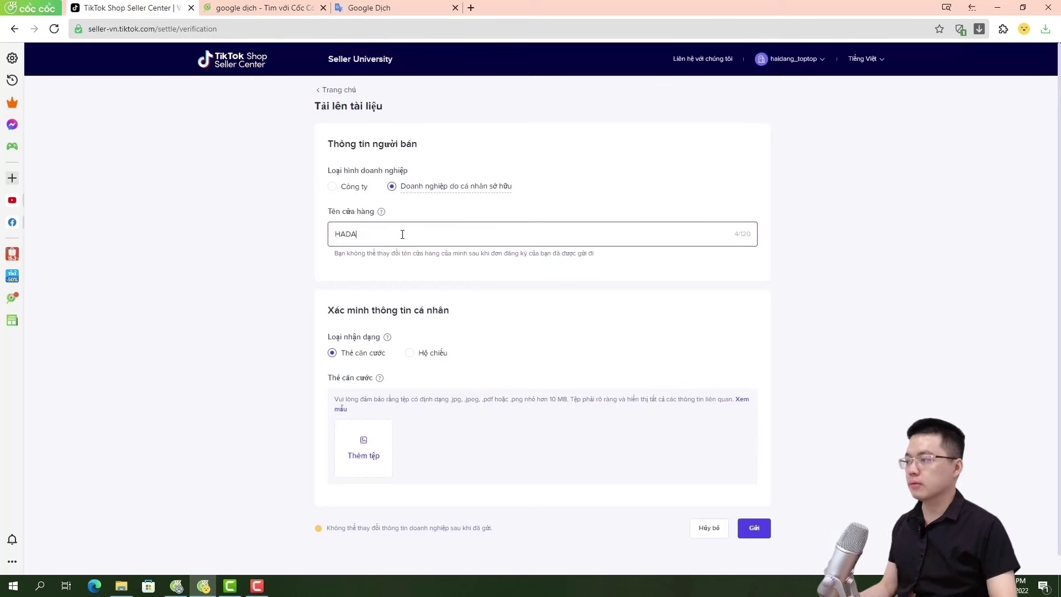
type("LA ")
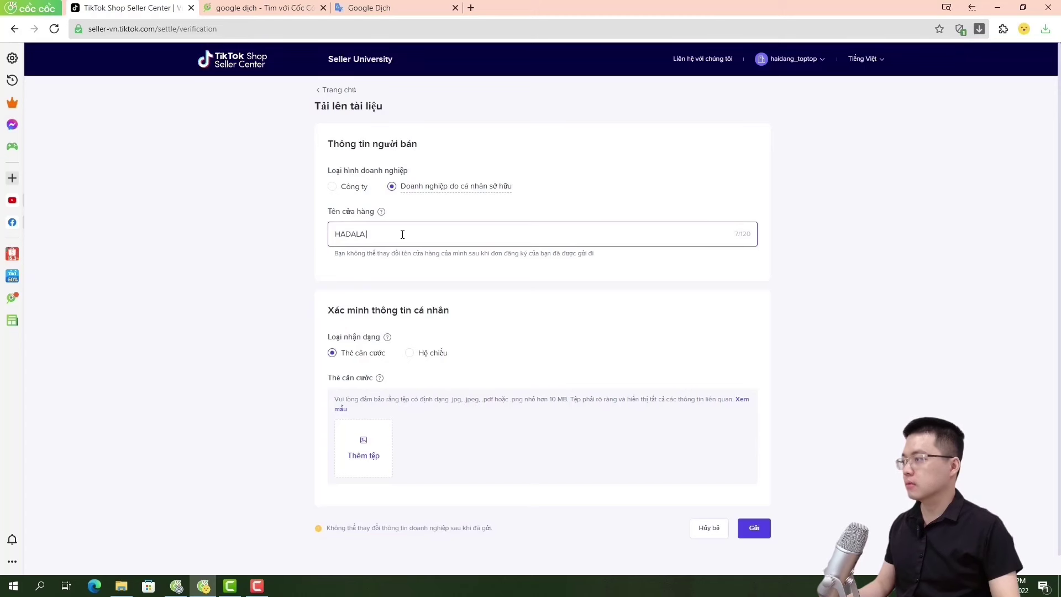
type("STORE")
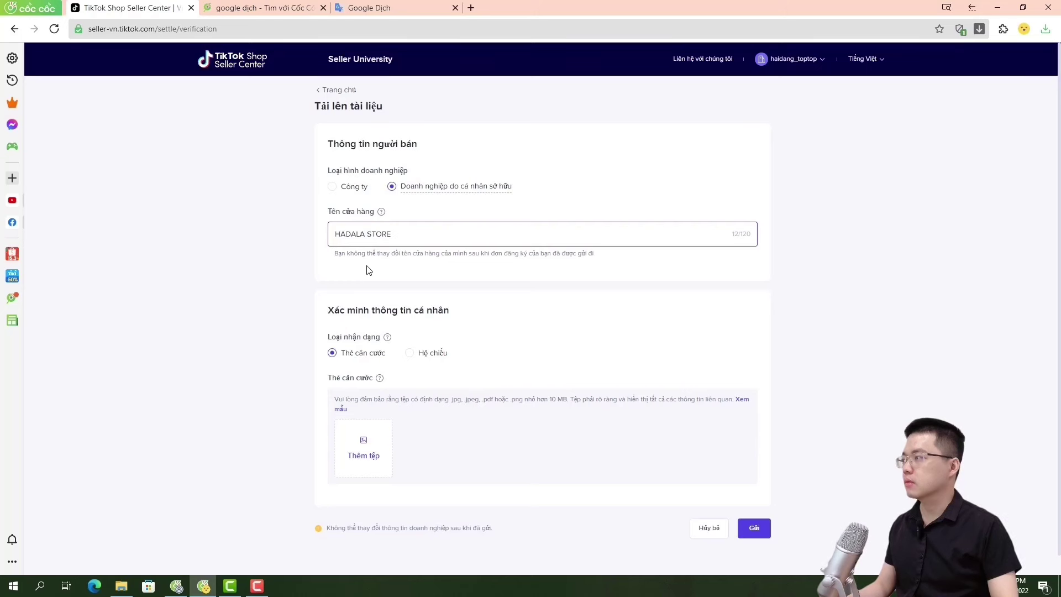
Step: Examine the shop name notice, the ID card and passport options for personal verification, and the accepted file formats
left_click_drag(335, 253, 615, 264)
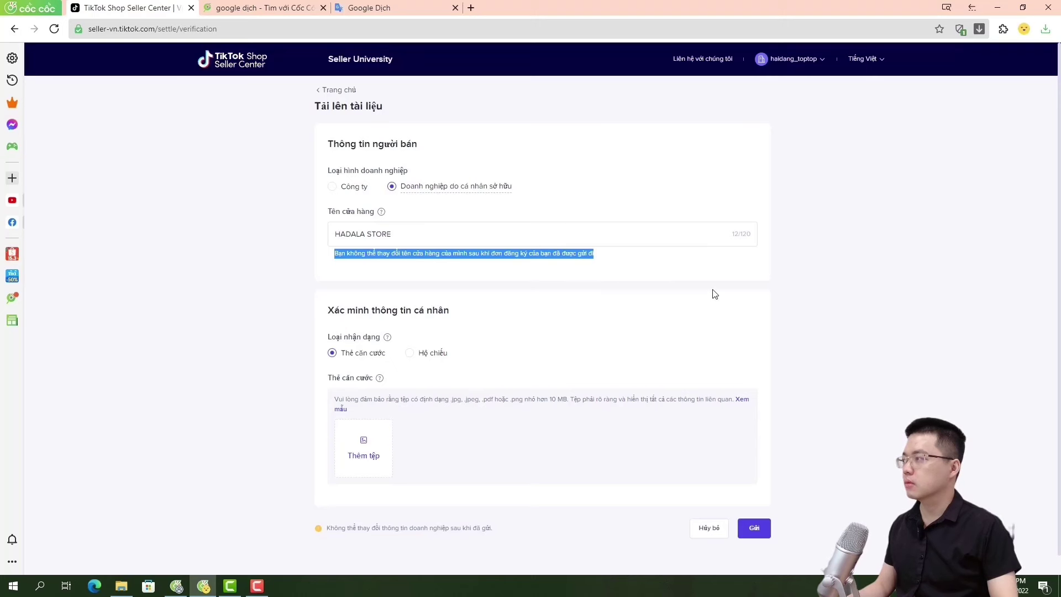
scroll(672, 320, "down", 1)
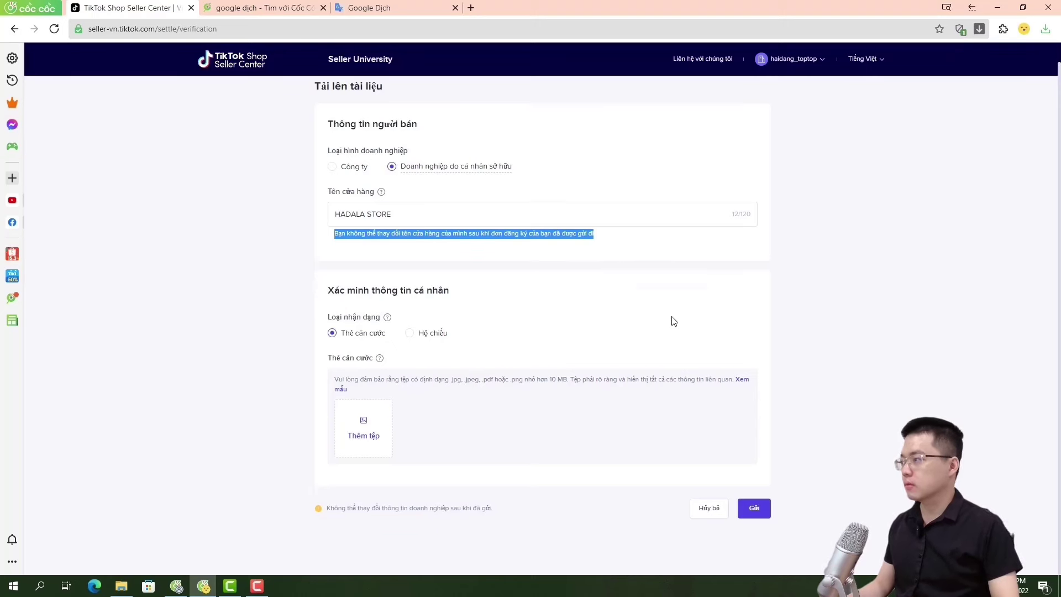
left_click_drag(330, 289, 504, 294)
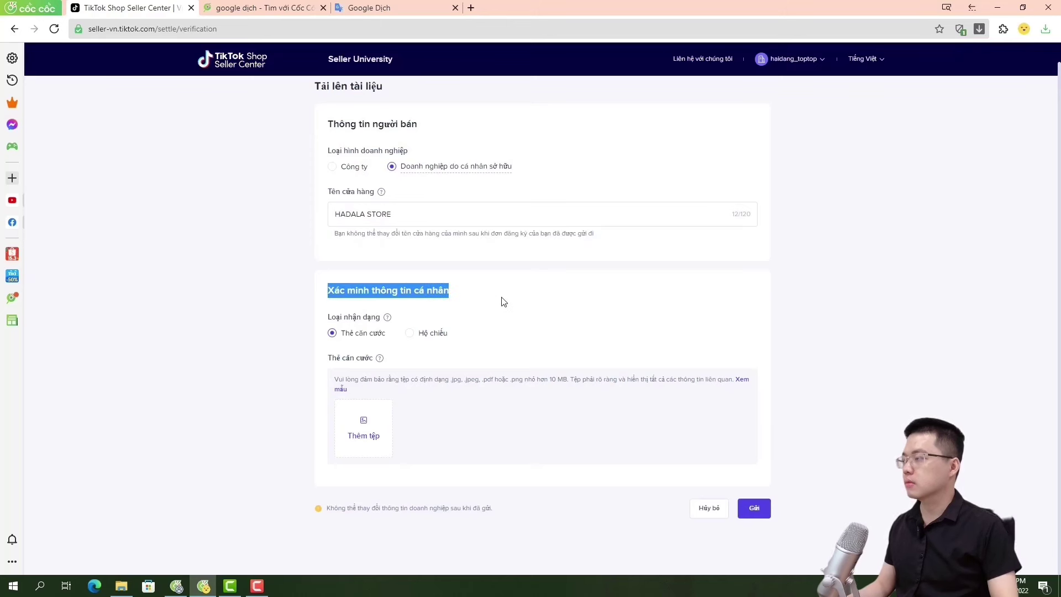
left_click(507, 311)
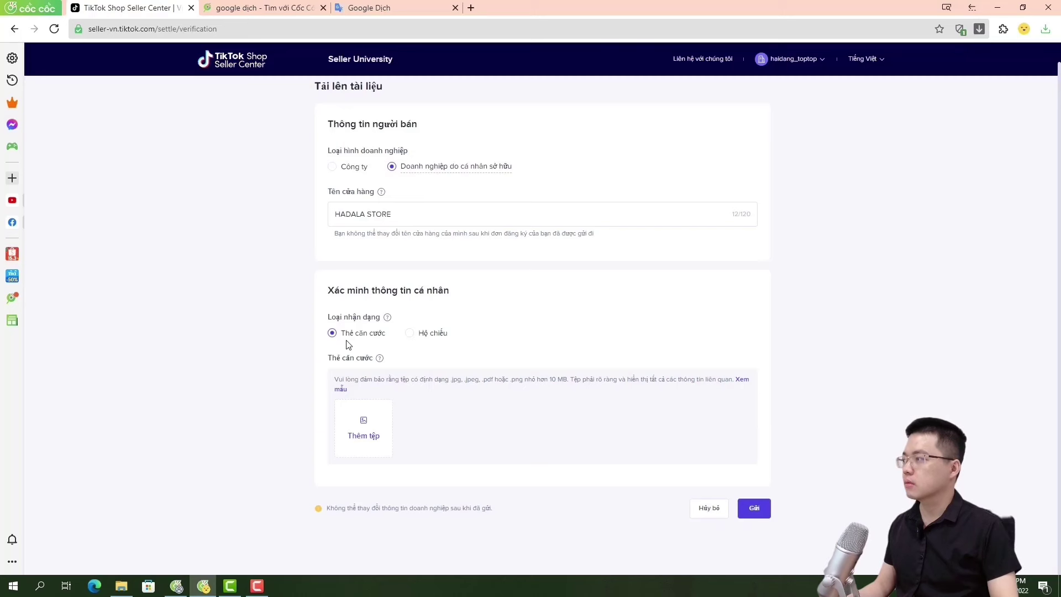
left_click(409, 333)
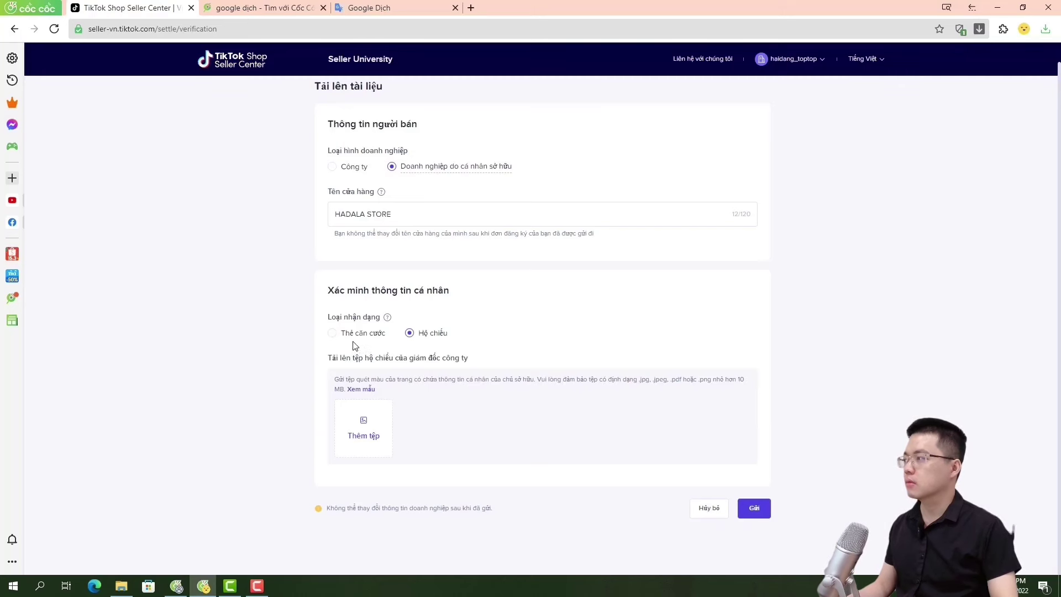
left_click(332, 333)
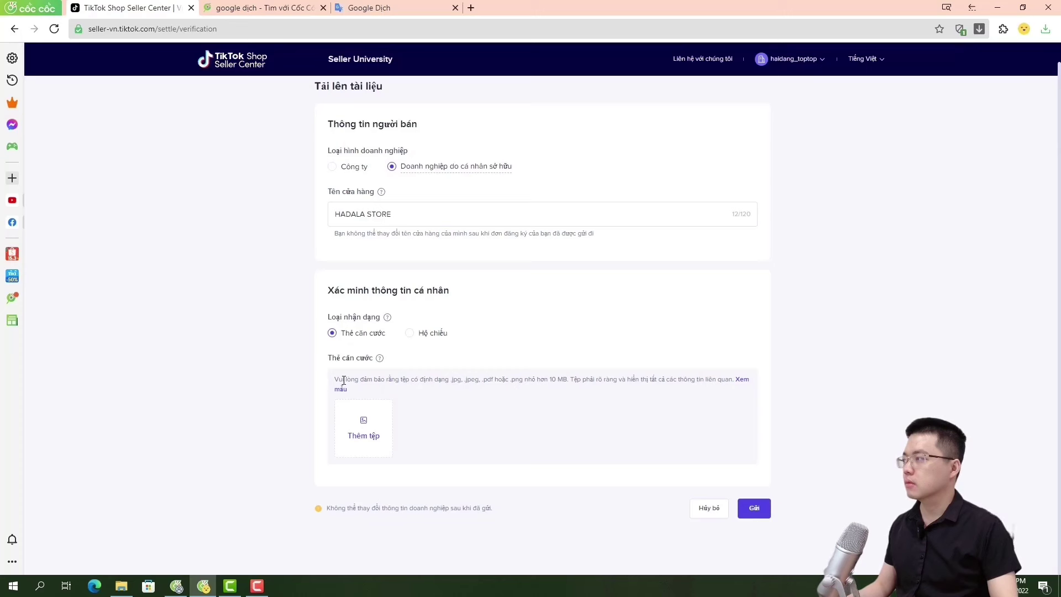
left_click_drag(334, 379, 487, 382)
left_click(448, 394)
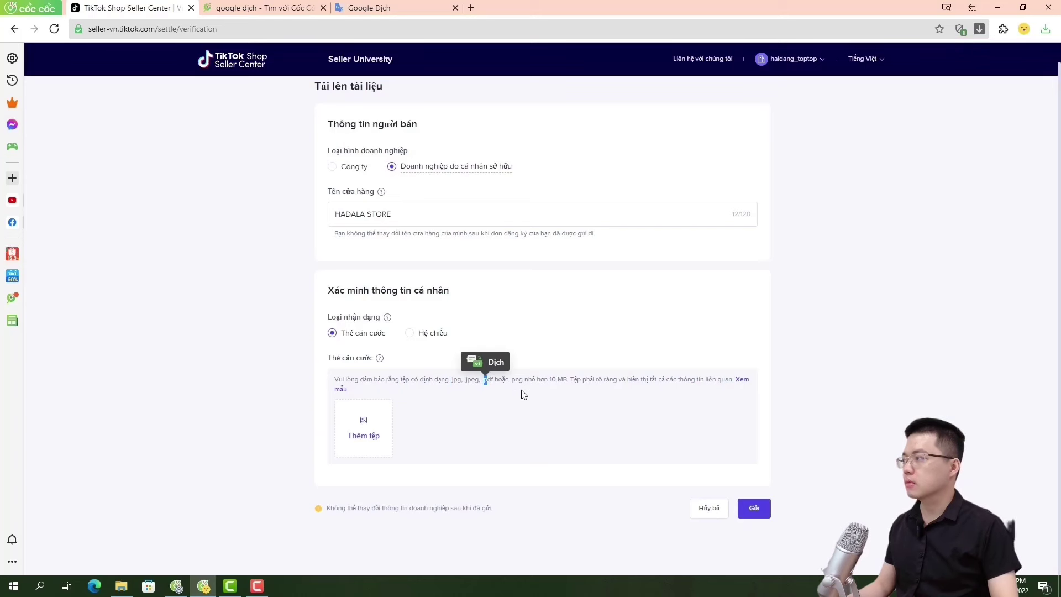
Step: Check the file size limit for the ID card upload, view the sample ID card image and close it
left_click(522, 394)
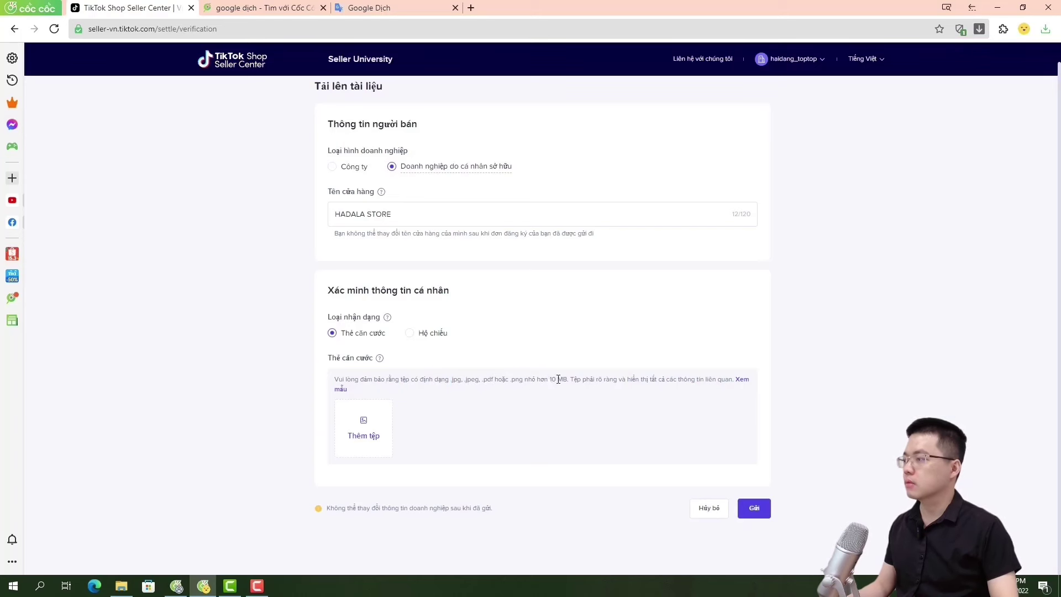
left_click_drag(550, 380, 568, 380)
left_click(778, 399)
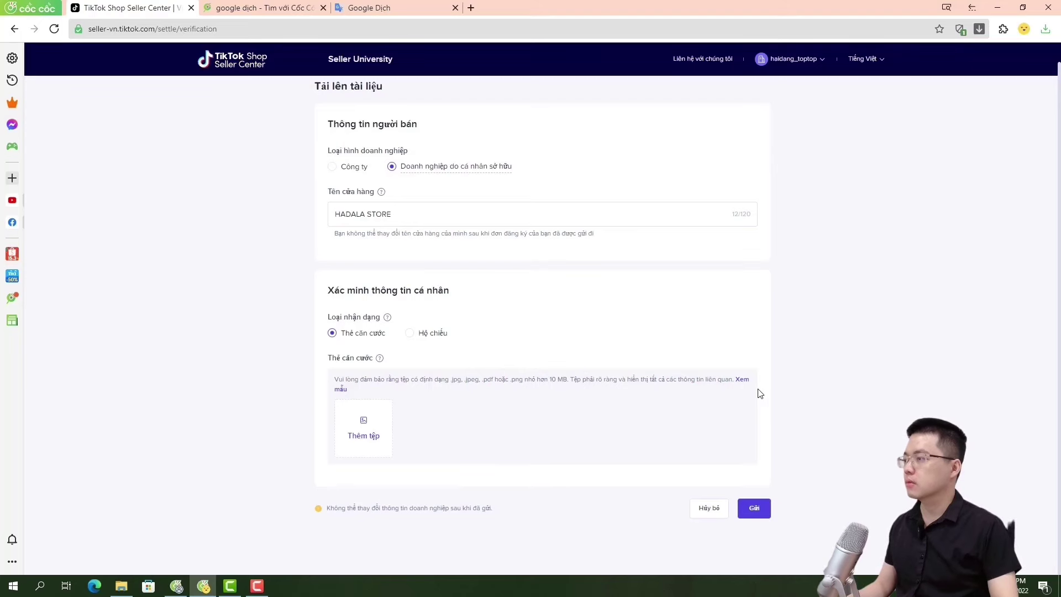
left_click(743, 380)
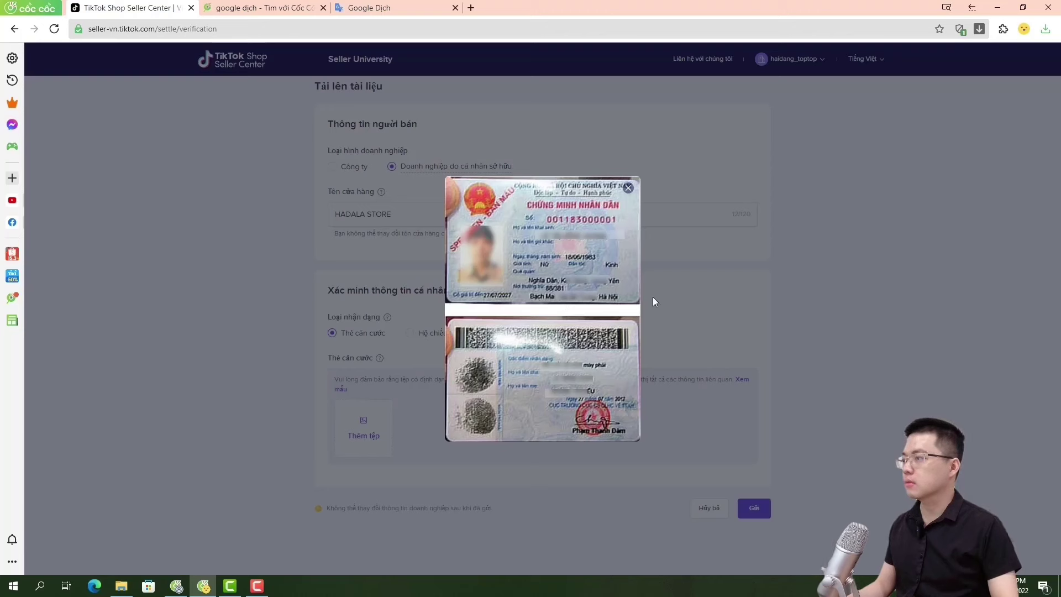
left_click(628, 188)
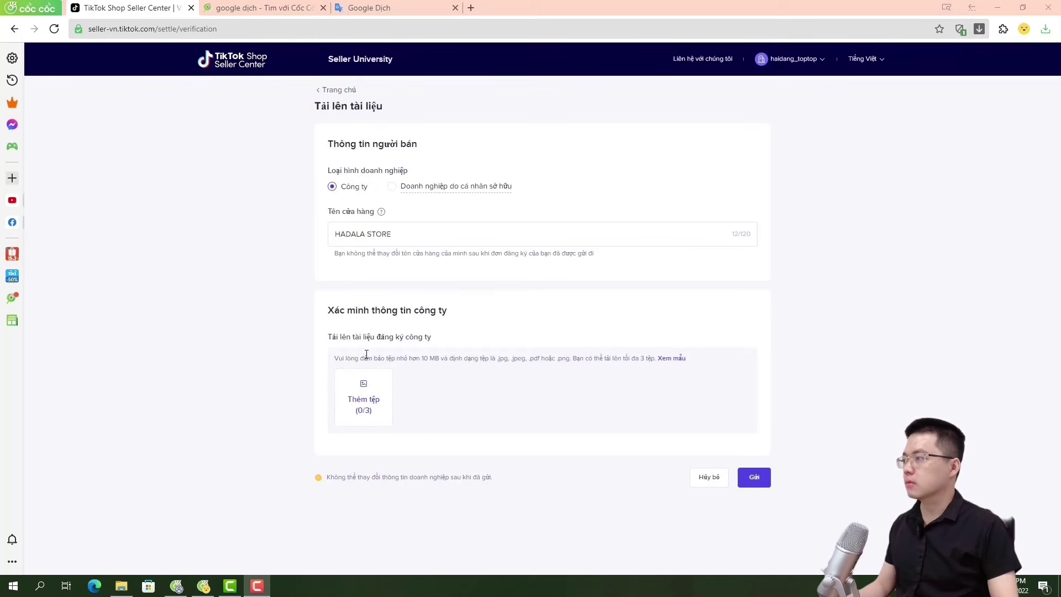
Step: View the sample company registration document for the company (Công ty) business type and close it
left_click(673, 358)
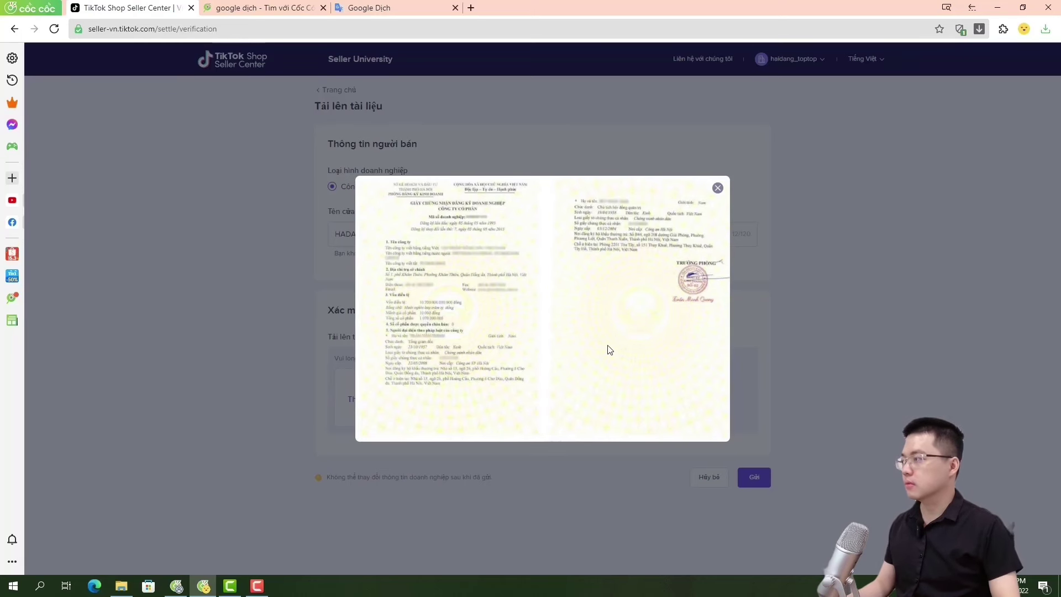
left_click(718, 189)
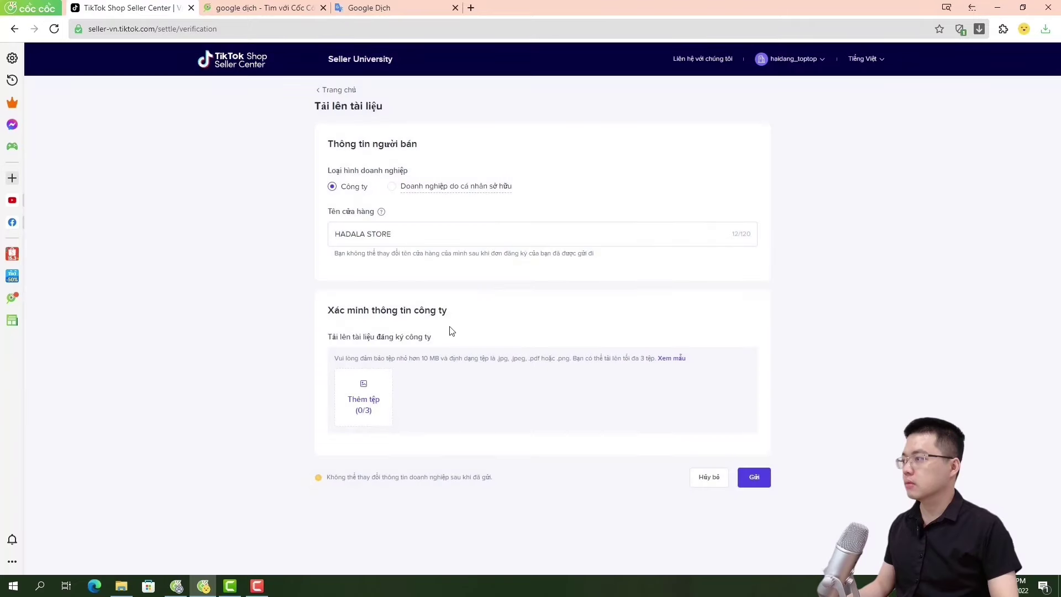